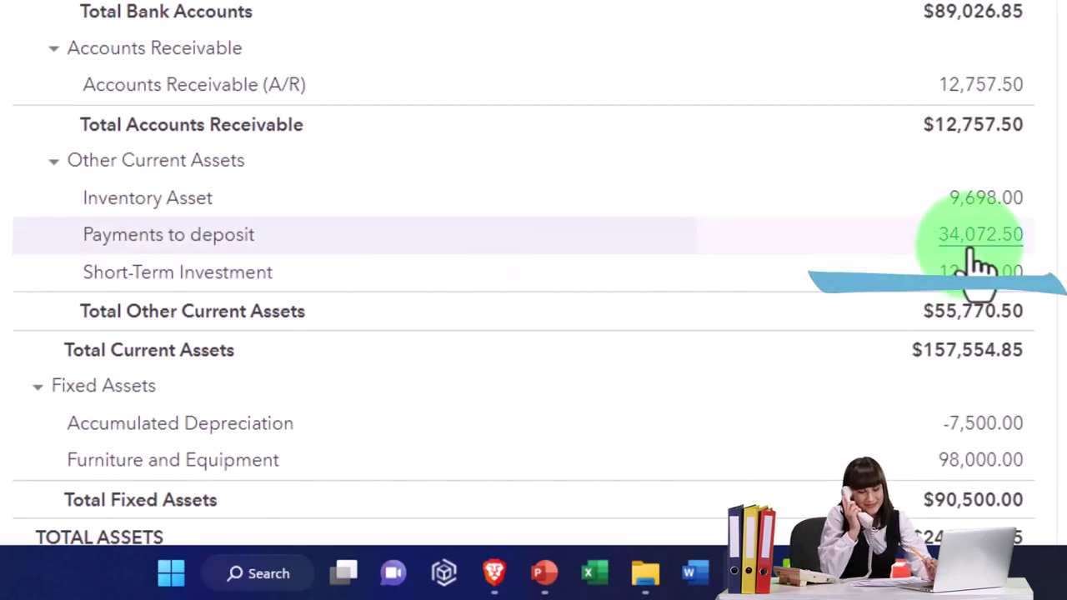
# - From the customer's page, start a new Bank Deposit into Cash - 2415
pyautogui.click(41, 10)
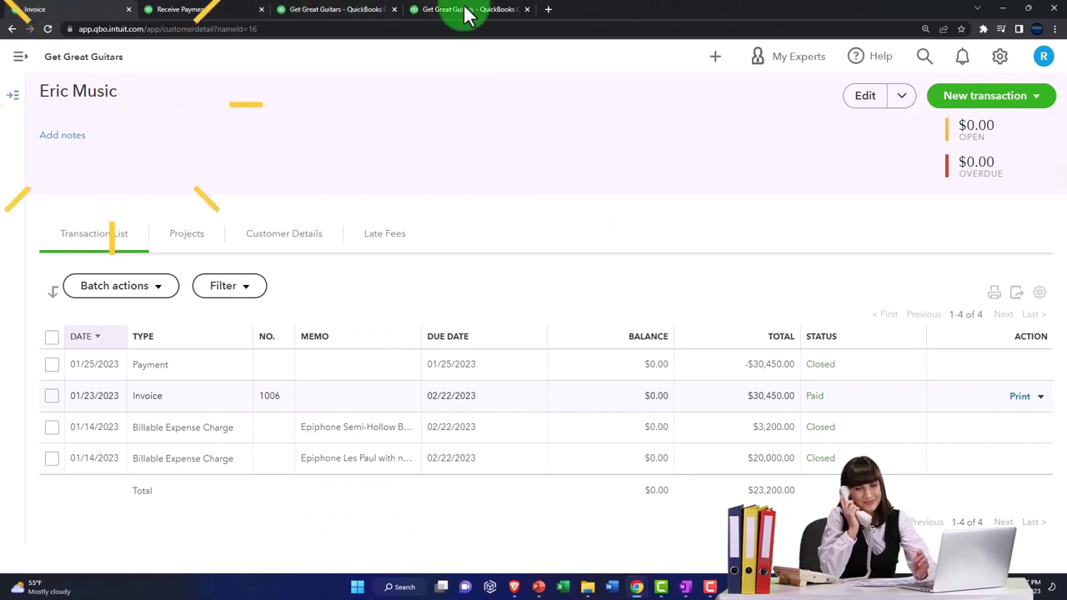
pyautogui.click(714, 58)
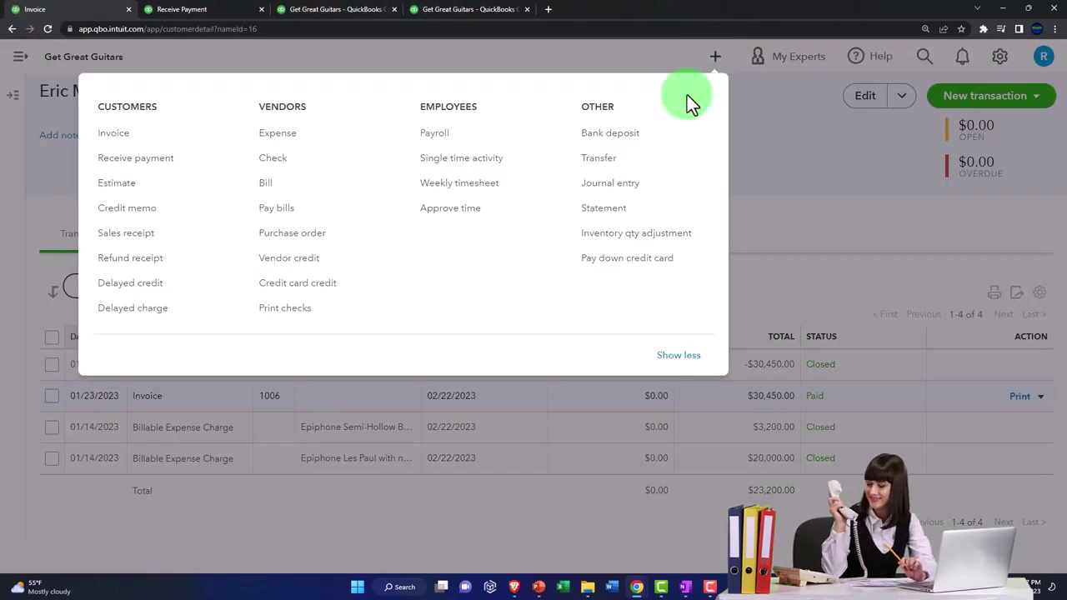
pyautogui.click(652, 137)
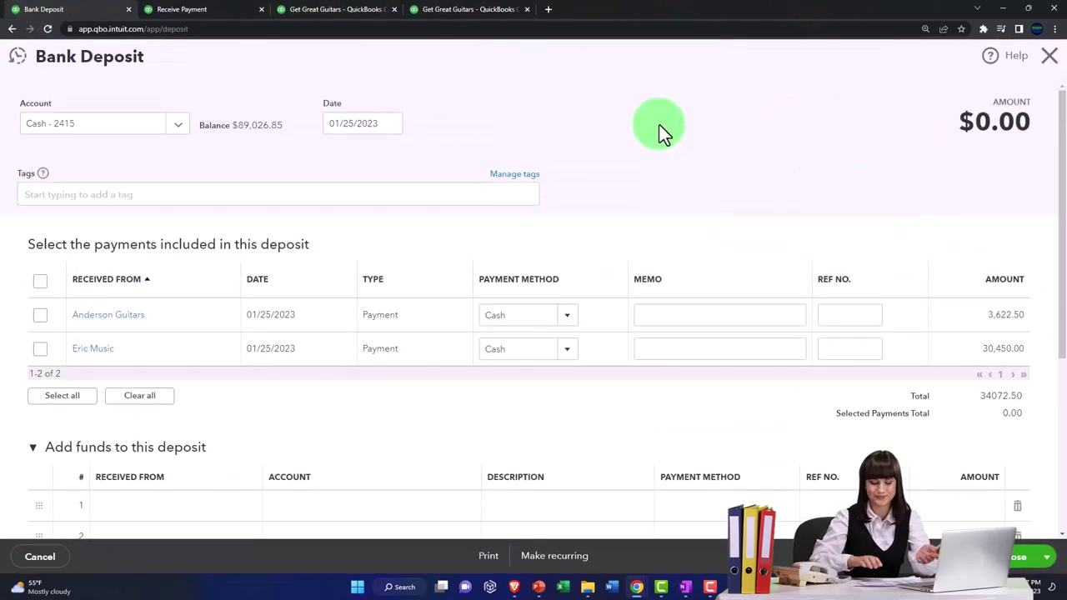
pyautogui.click(163, 342)
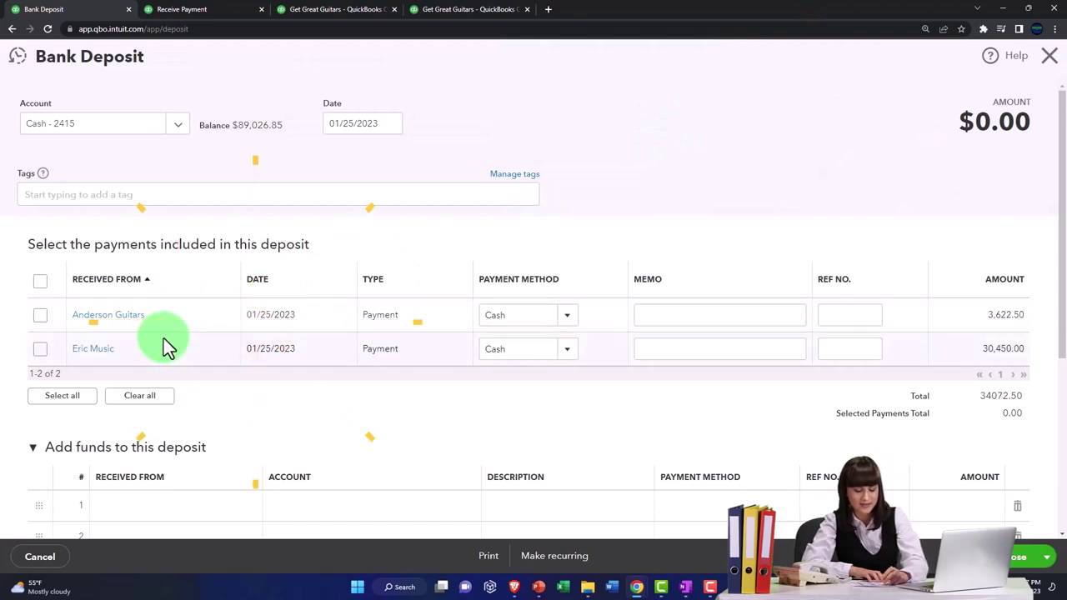
pyautogui.click(974, 406)
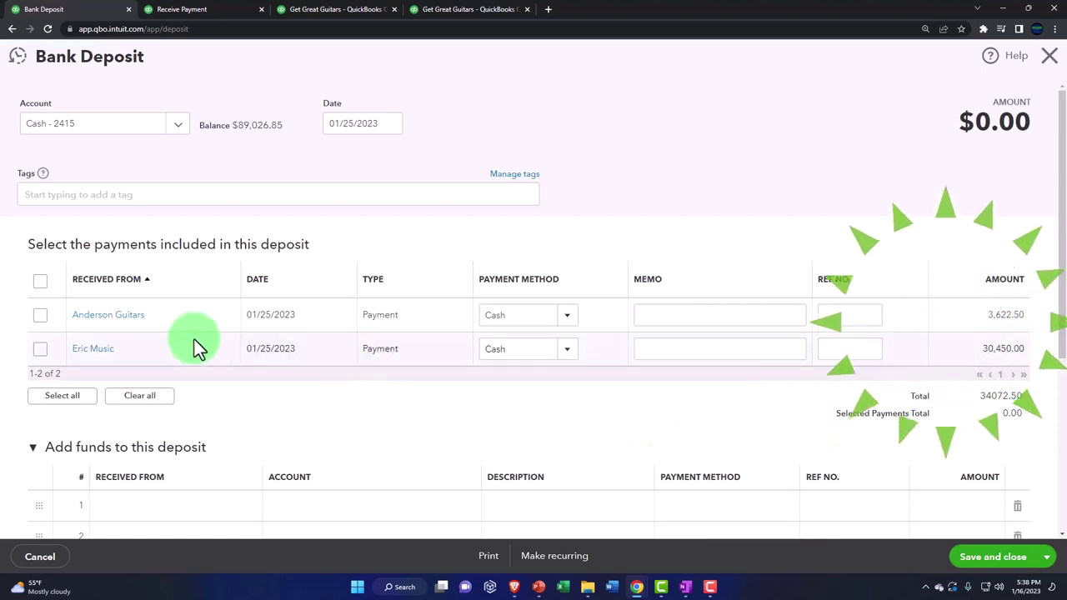
pyautogui.scroll(-3, 192, 340)
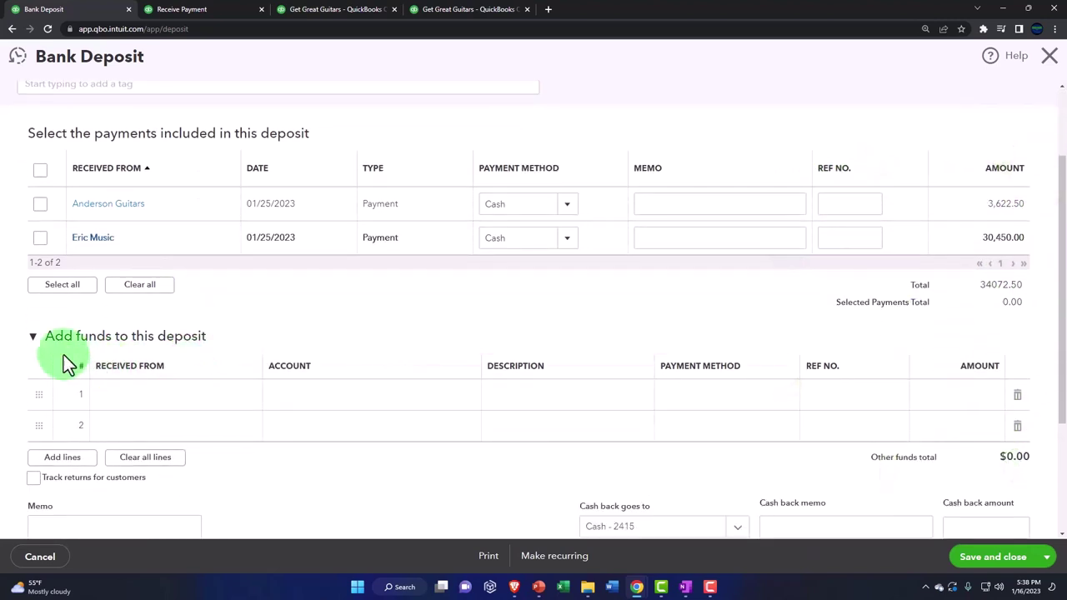
pyautogui.click(307, 402)
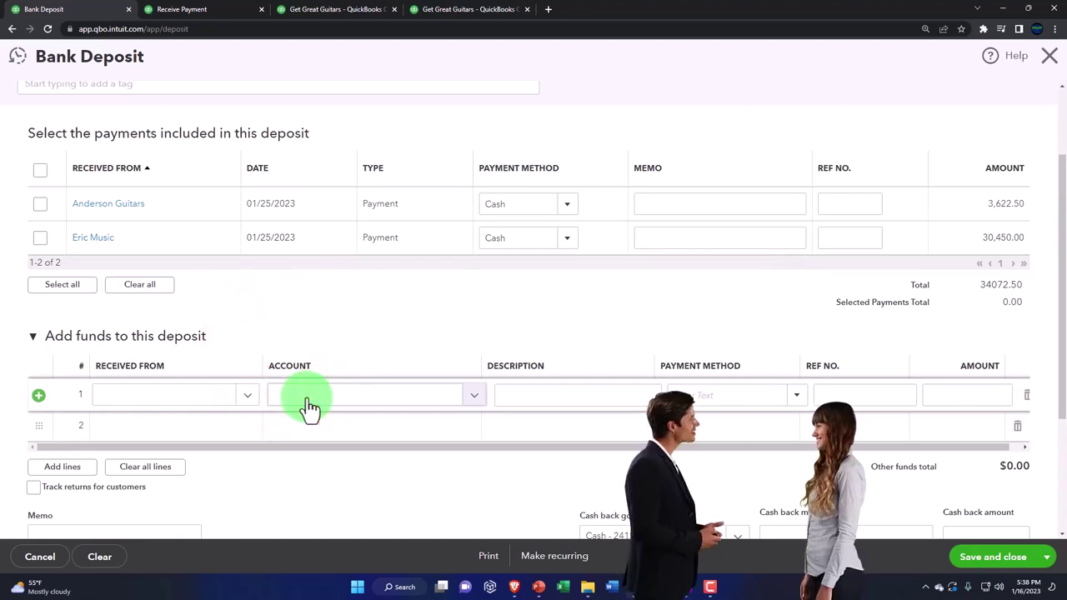
pyautogui.scroll(2, 310, 406)
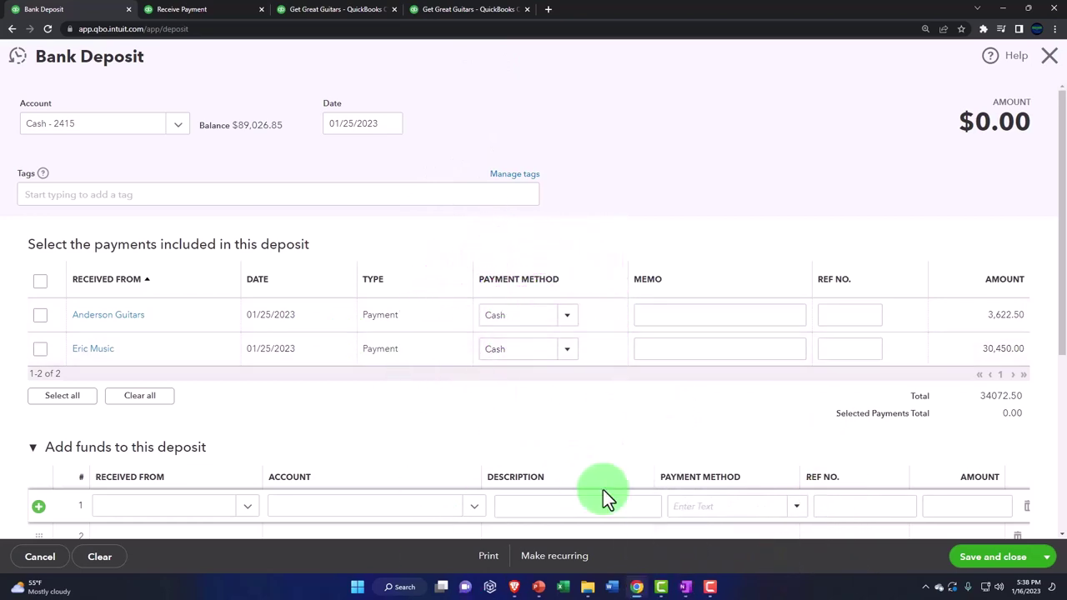
pyautogui.click(685, 587)
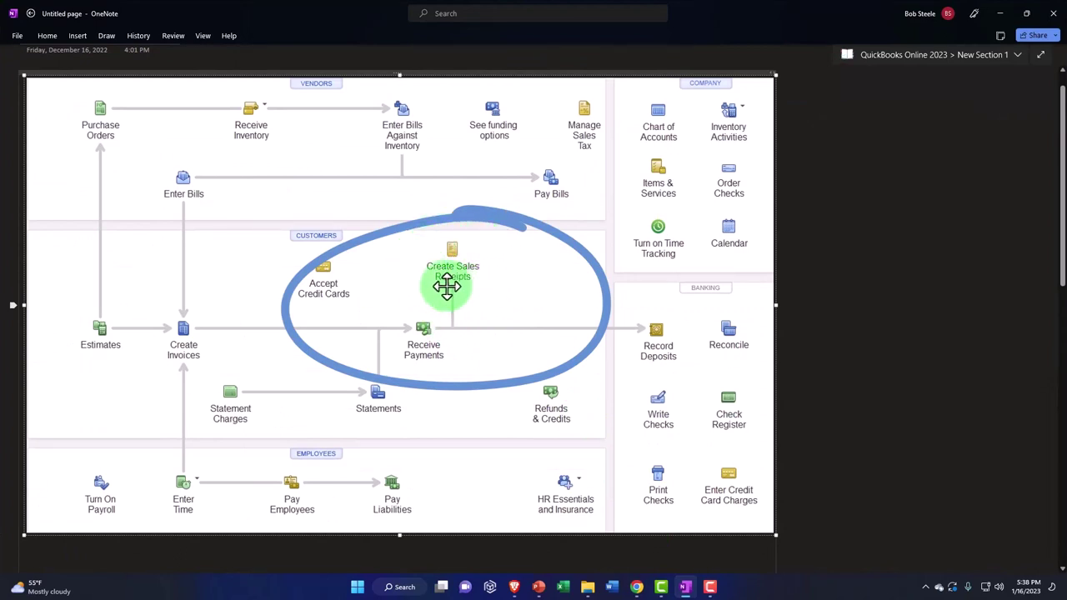
pyautogui.hotkey('ctrl', 'z')
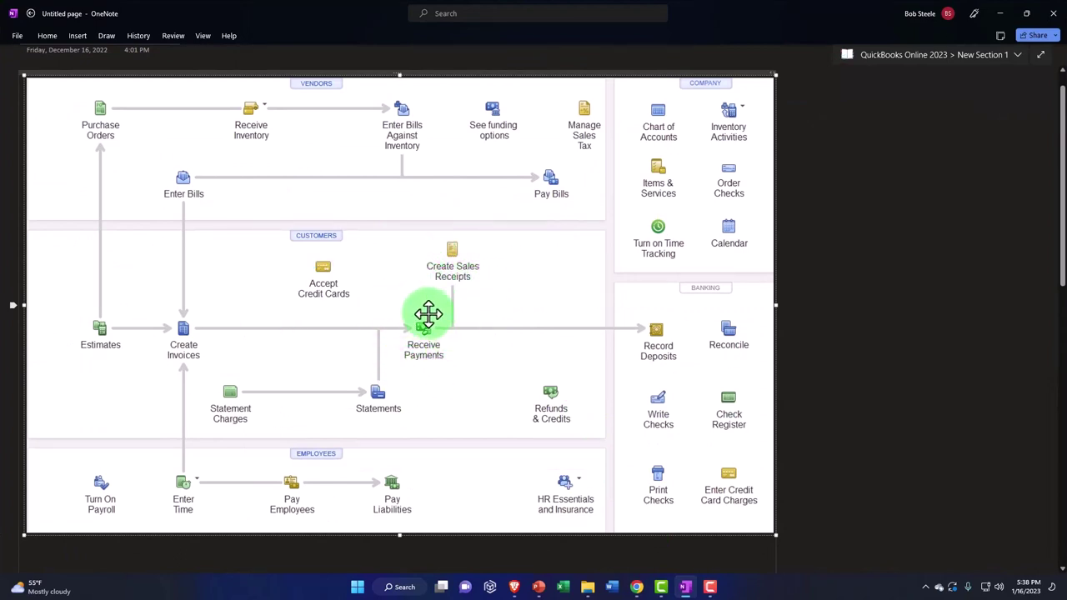
pyautogui.click(1001, 13)
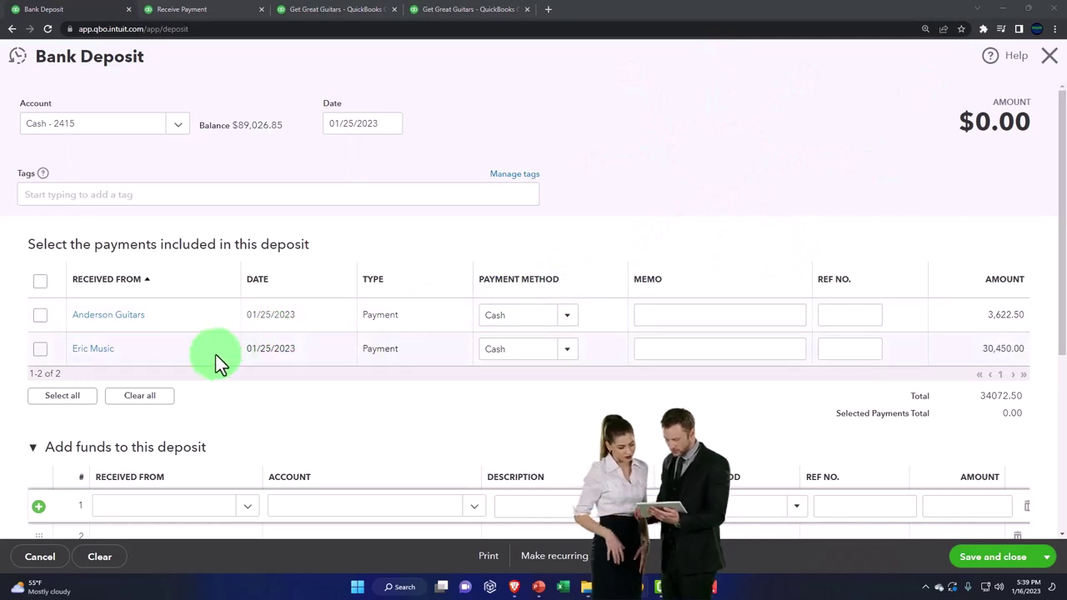
# - Include both payments so the deposit totals $34,072.50, then save and close it
pyautogui.click(39, 316)
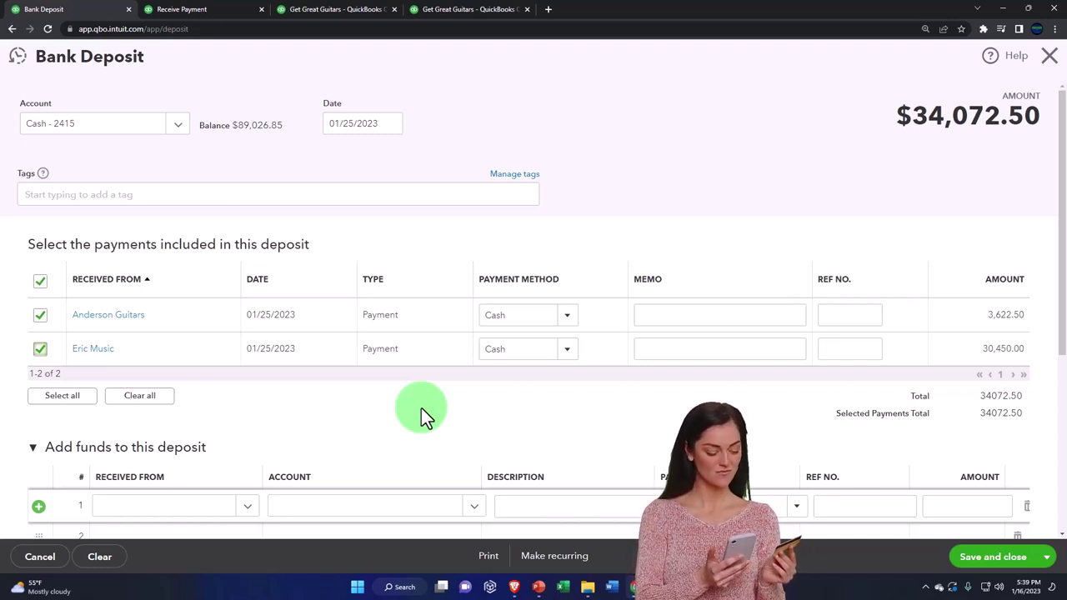
pyautogui.click(40, 350)
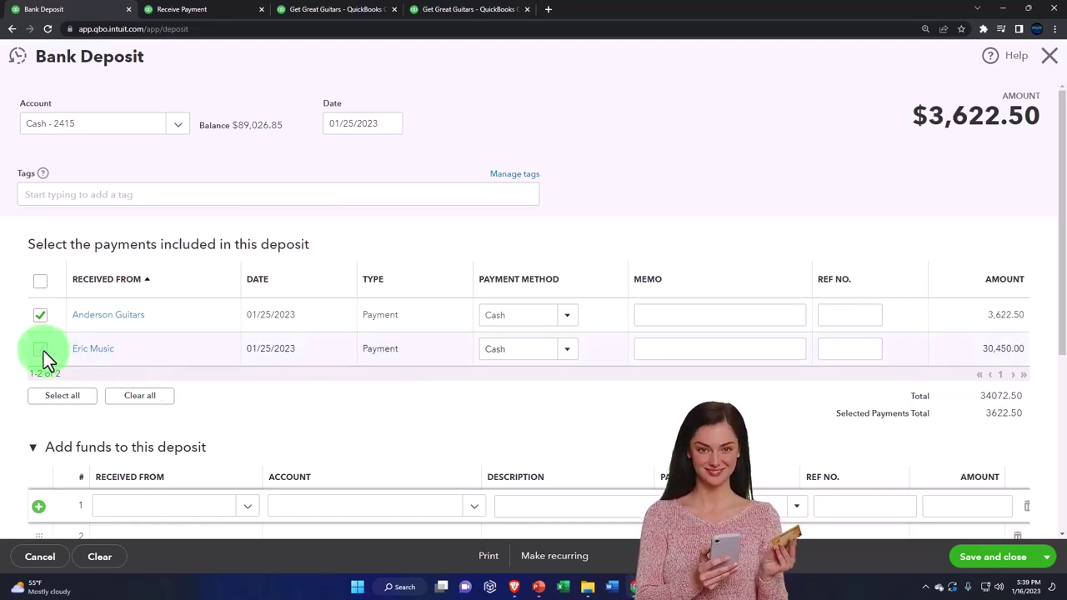
pyautogui.click(40, 349)
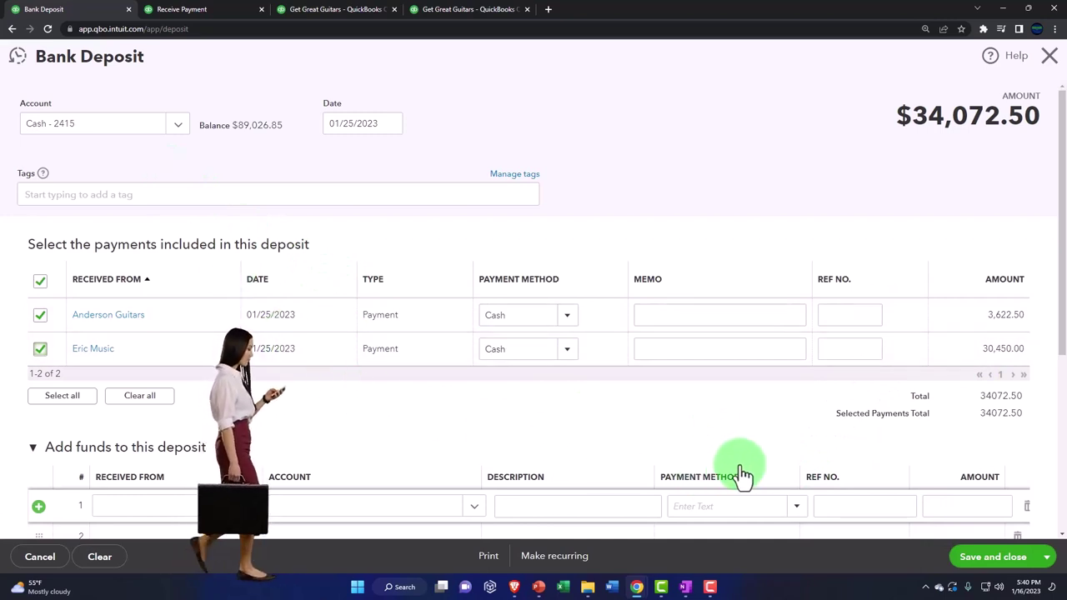
pyautogui.click(982, 567)
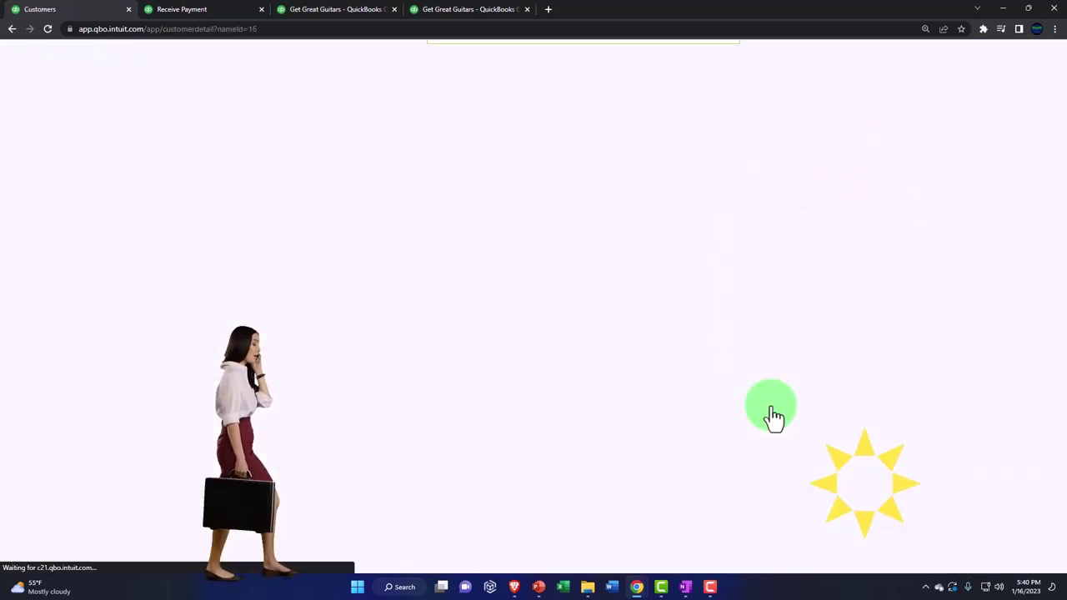
# - Rerun the Balance Sheet so Cash - 2415 reads 123,099.35, with the page enlarged
pyautogui.click(208, 10)
pyautogui.scroll(5, 506, 252)
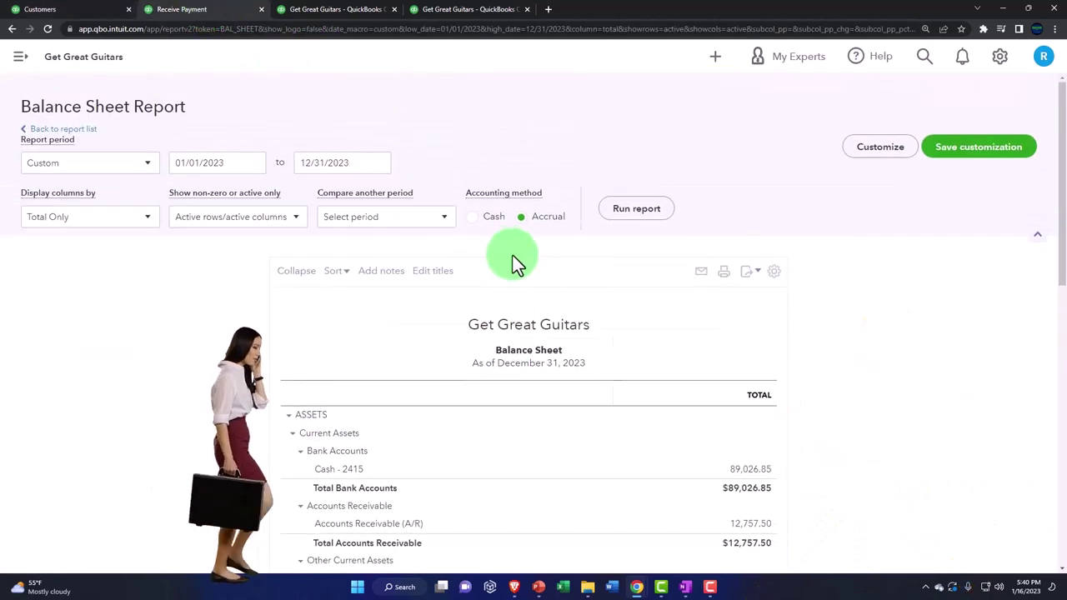
pyautogui.click(645, 221)
pyautogui.scroll(-5, 663, 290)
pyautogui.hotkey('ctrl', '+')
pyautogui.hotkey('ctrl', '+')
pyautogui.hotkey('ctrl', '+')
pyautogui.hotkey('ctrl', '+')
pyautogui.scroll(-1, 664, 299)
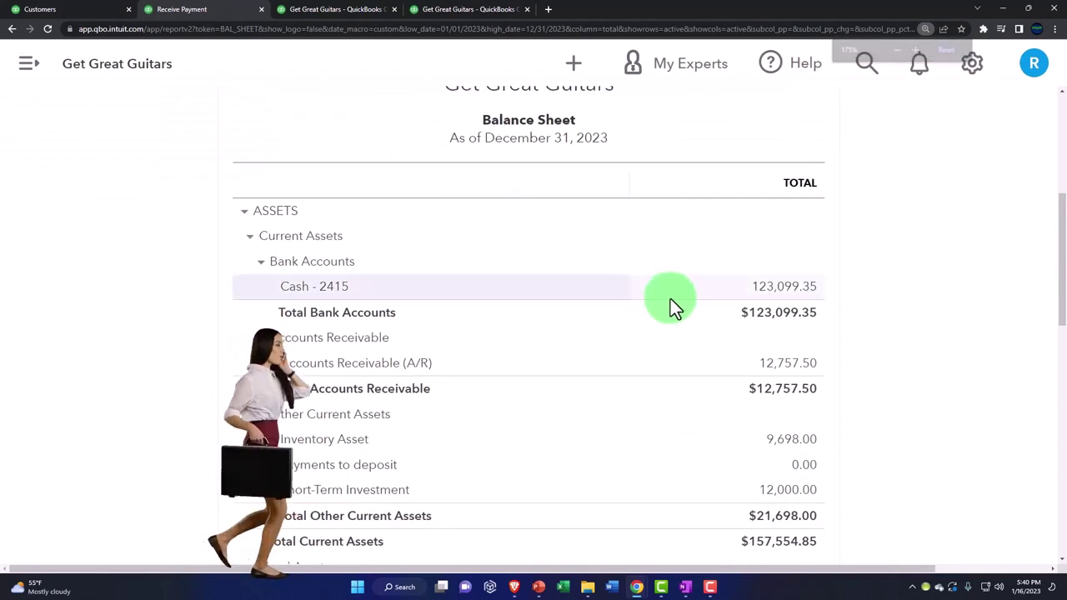
# - Drill into Cash - 2415 to list the 01/25/2023 deposit of 34,072.50
pyautogui.click(807, 299)
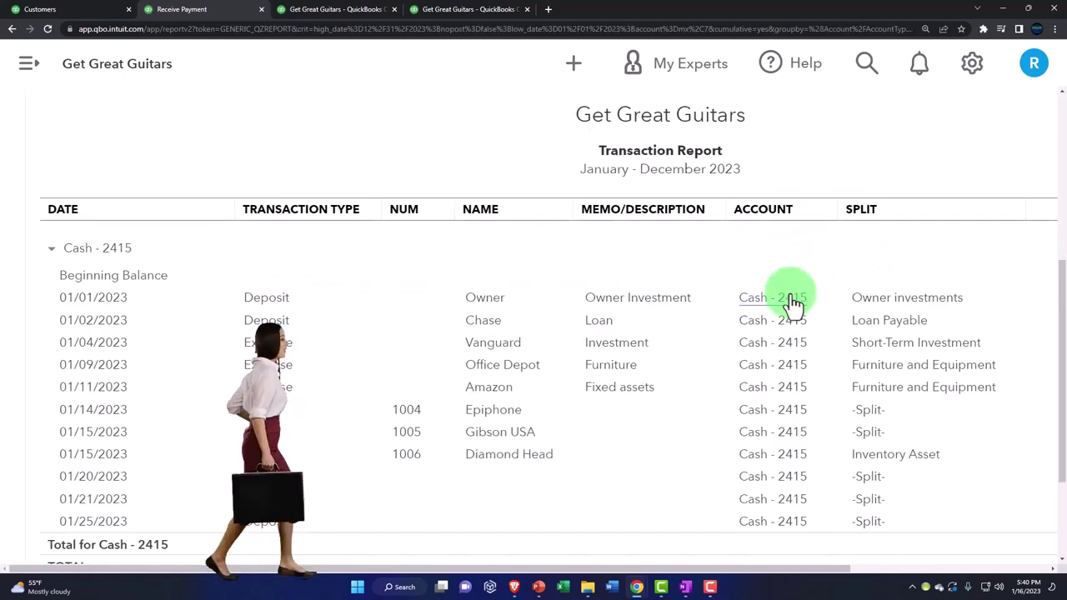
pyautogui.hotkey('ctrl', '-')
pyautogui.hotkey('ctrl', '-')
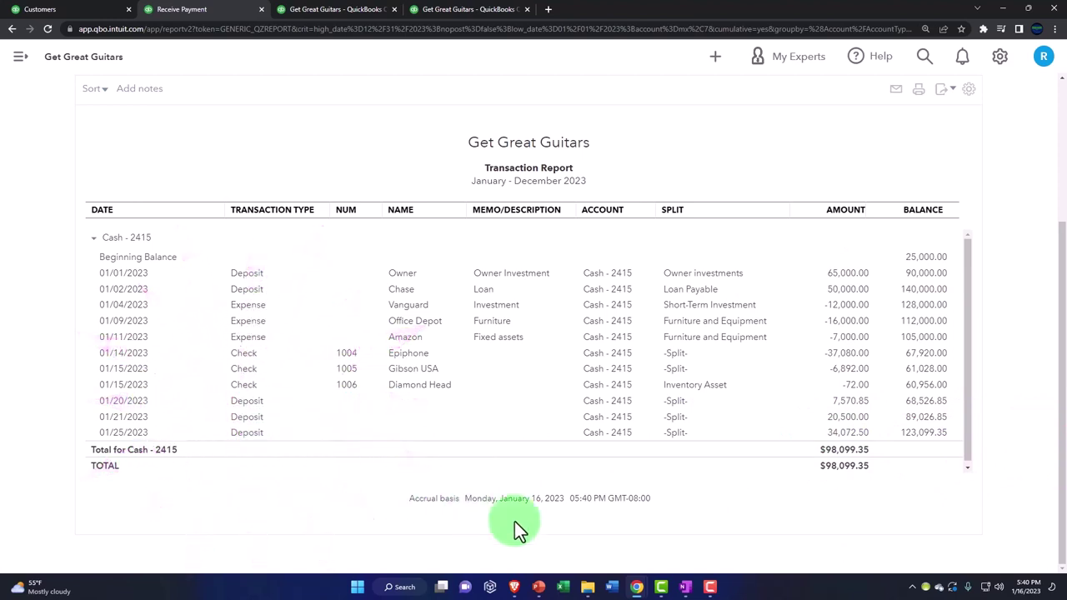
pyautogui.click(683, 587)
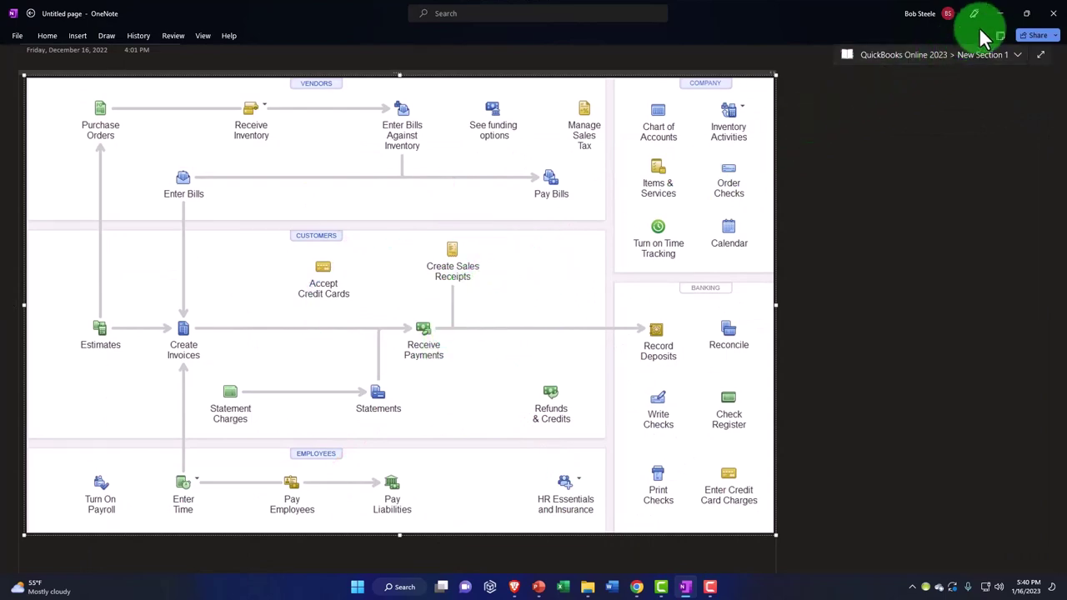
pyautogui.click(1000, 13)
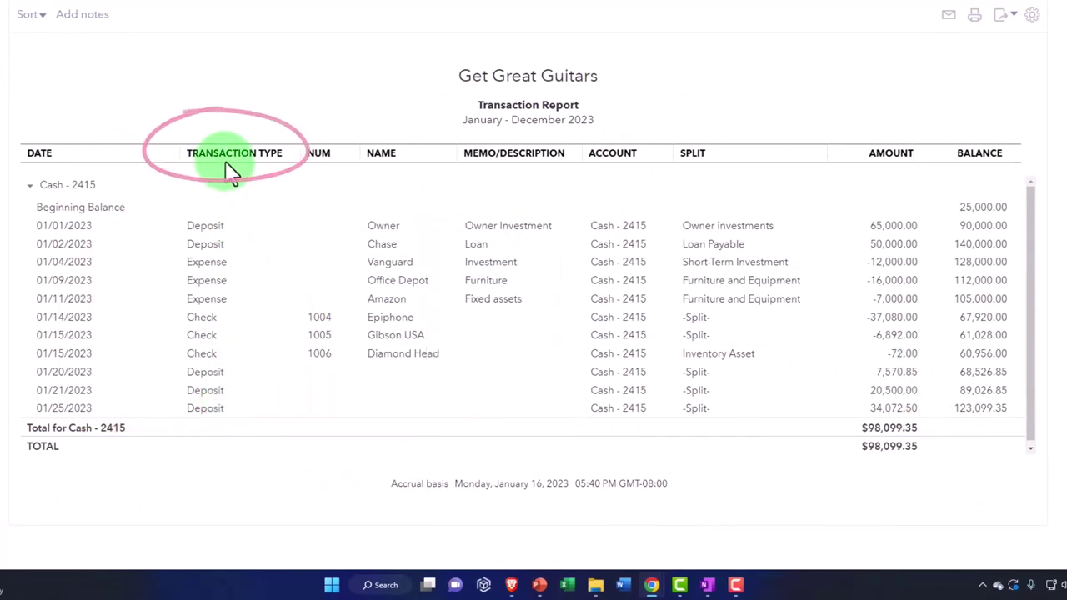
# - Go back to the Balance Sheet summary, down to Payments to deposit at 0.00
pyautogui.scroll(3, 225, 167)
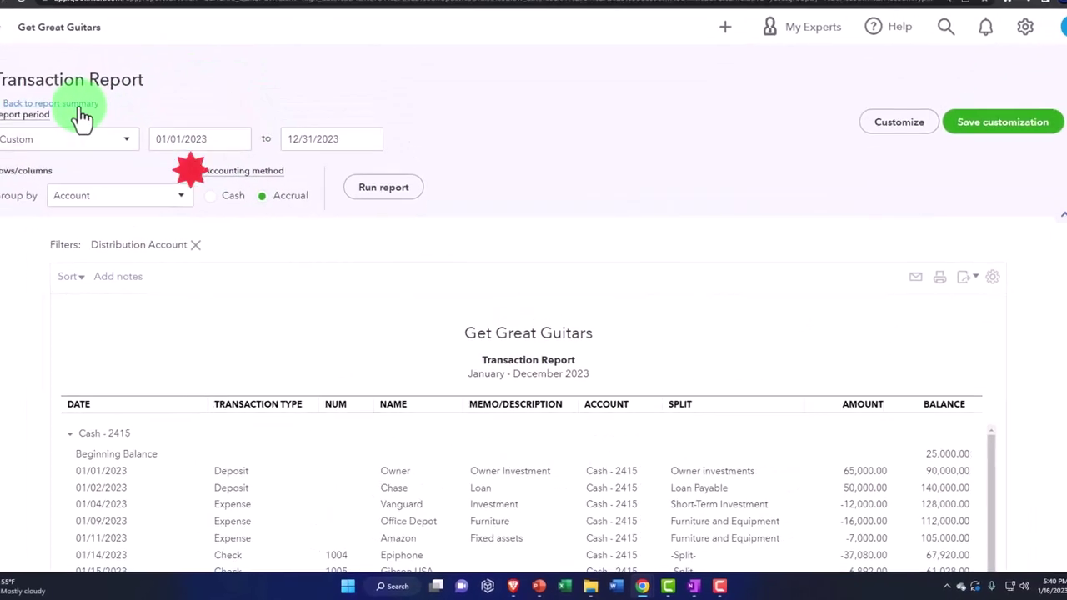
pyautogui.click(34, 60)
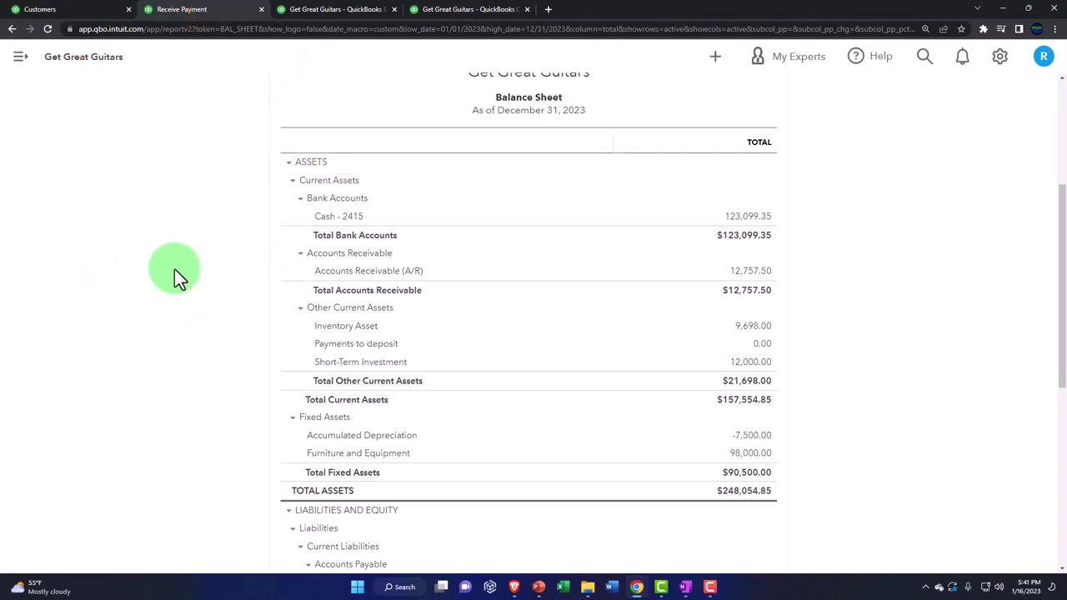
pyautogui.scroll(-1, 175, 268)
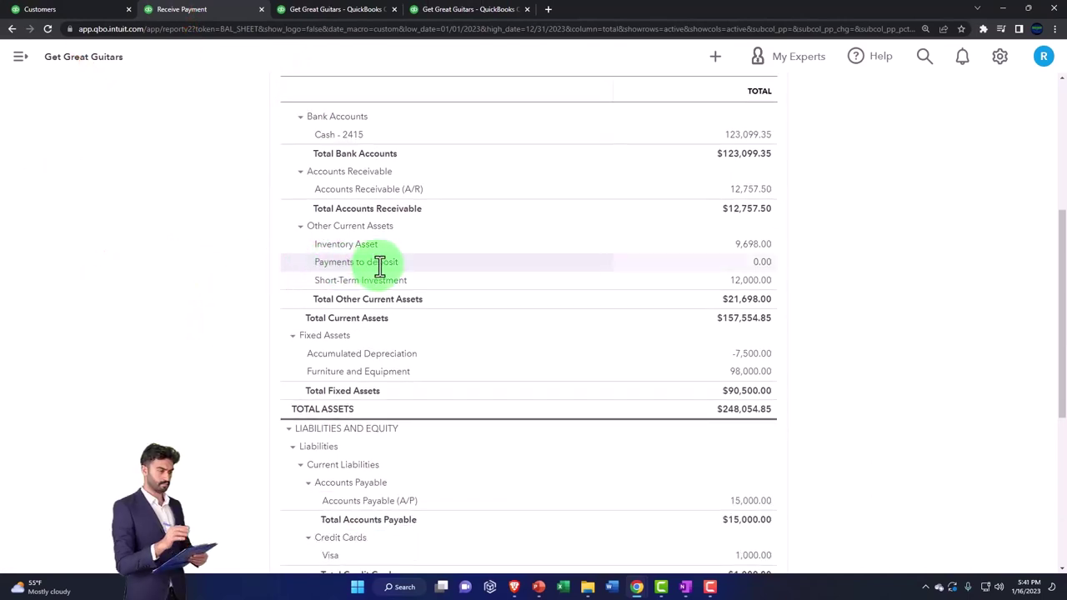
# - Drill into Payments to deposit to confirm the 01/25/2023 payments net to $0.00
pyautogui.click(765, 261)
pyautogui.scroll(-3, 767, 264)
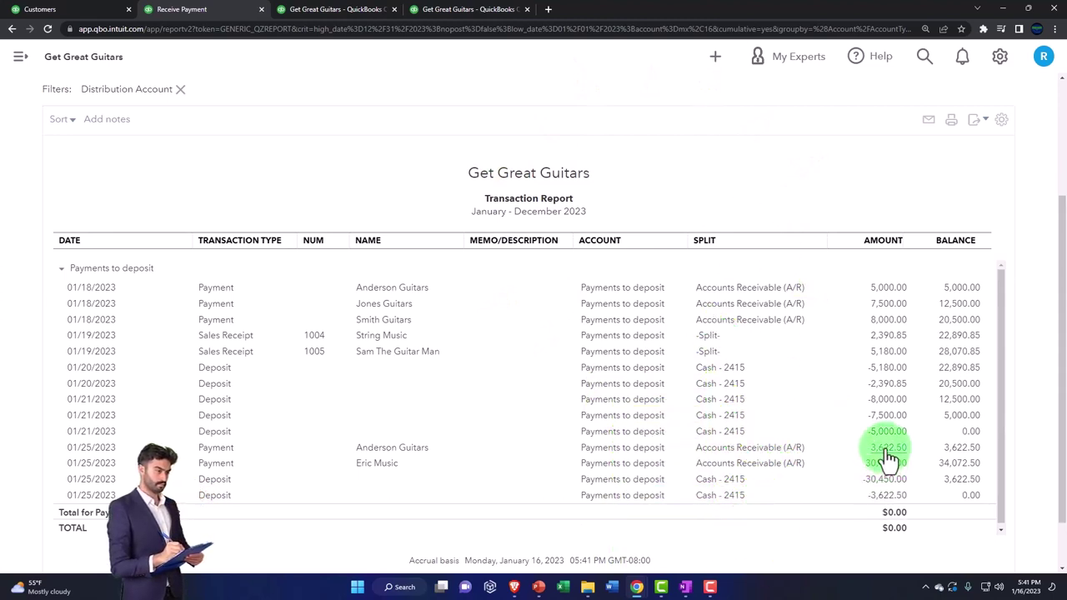
pyautogui.scroll(2, 253, 474)
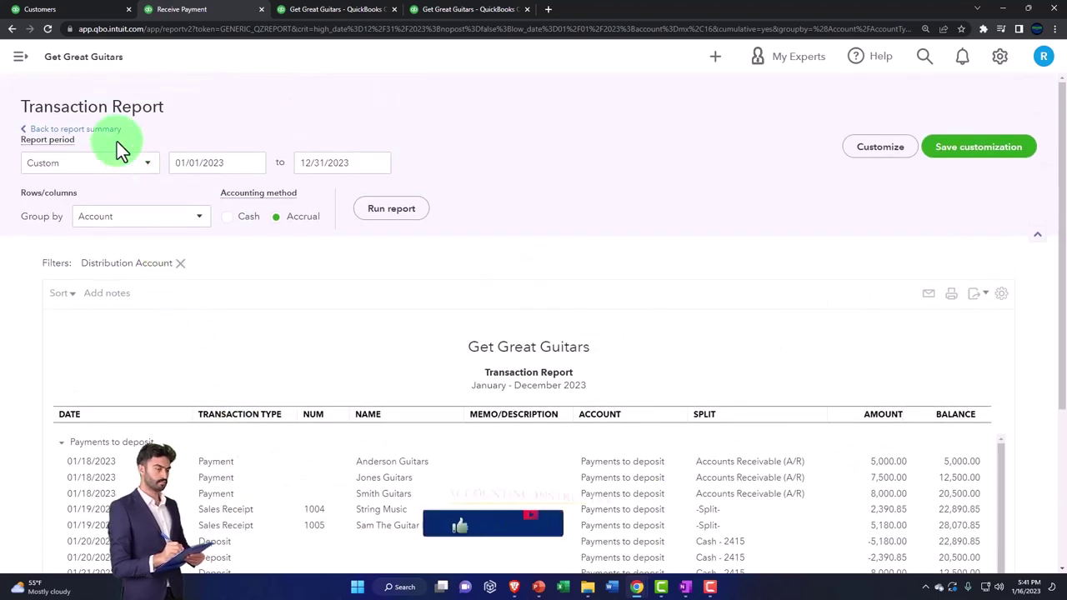